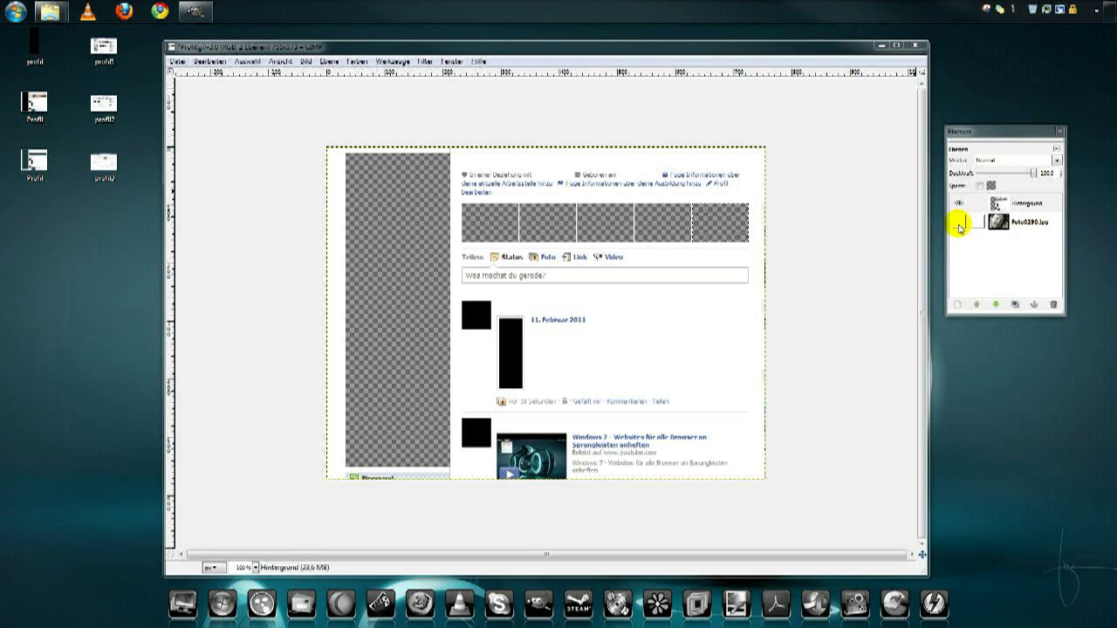
Unhide and select the Foto0290.jpg layer, then drag it so the face fills the slots
left_click(957, 223)
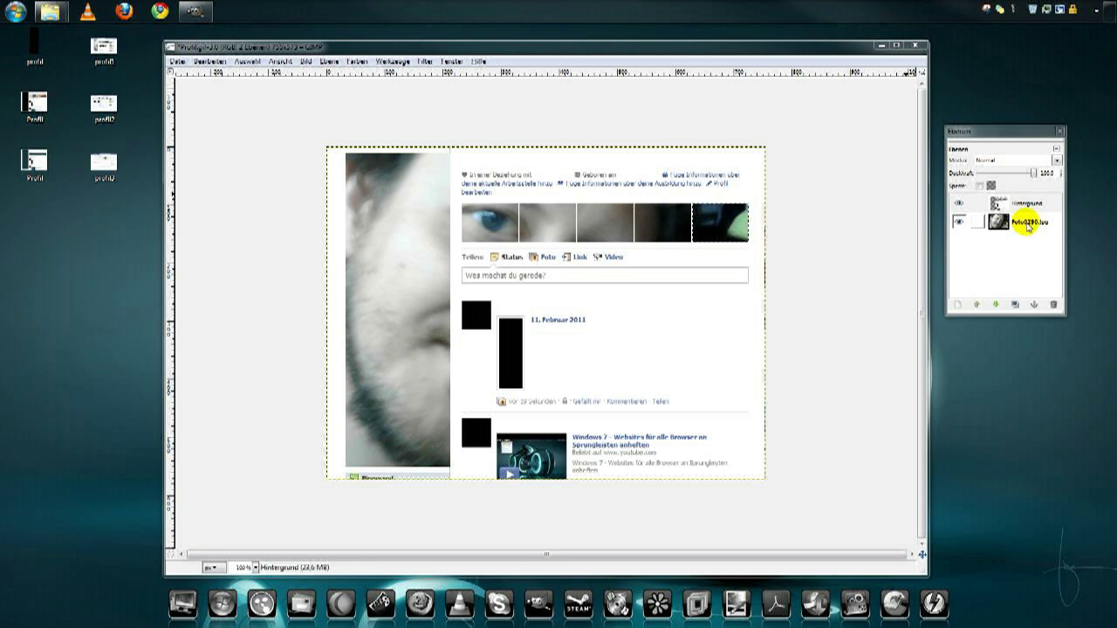
left_click(1026, 224)
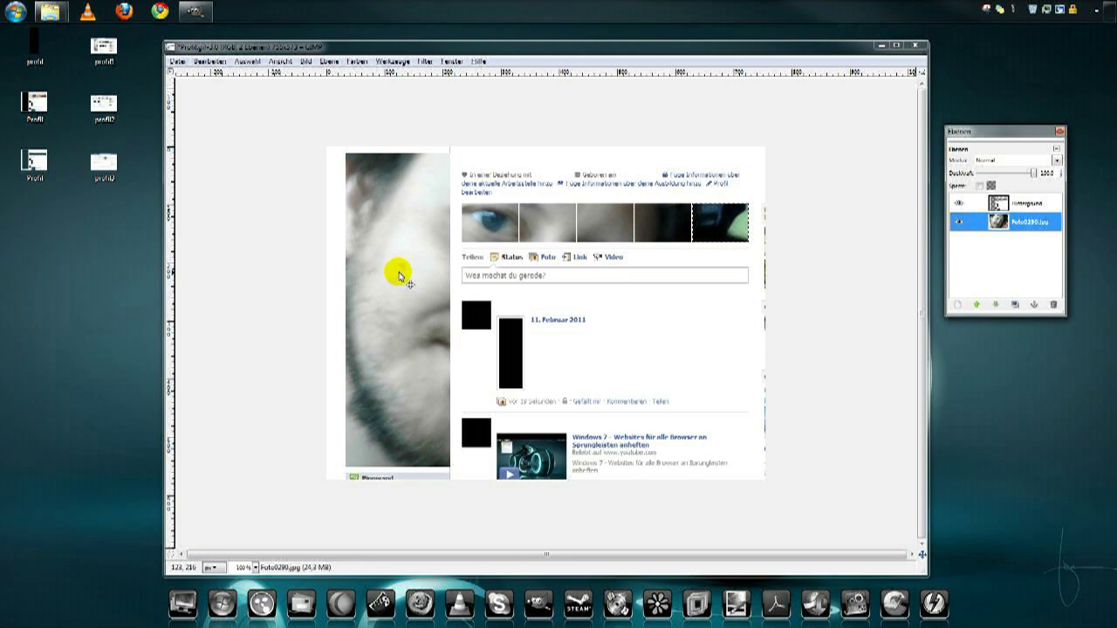
left_click_drag(405, 274, 455, 276)
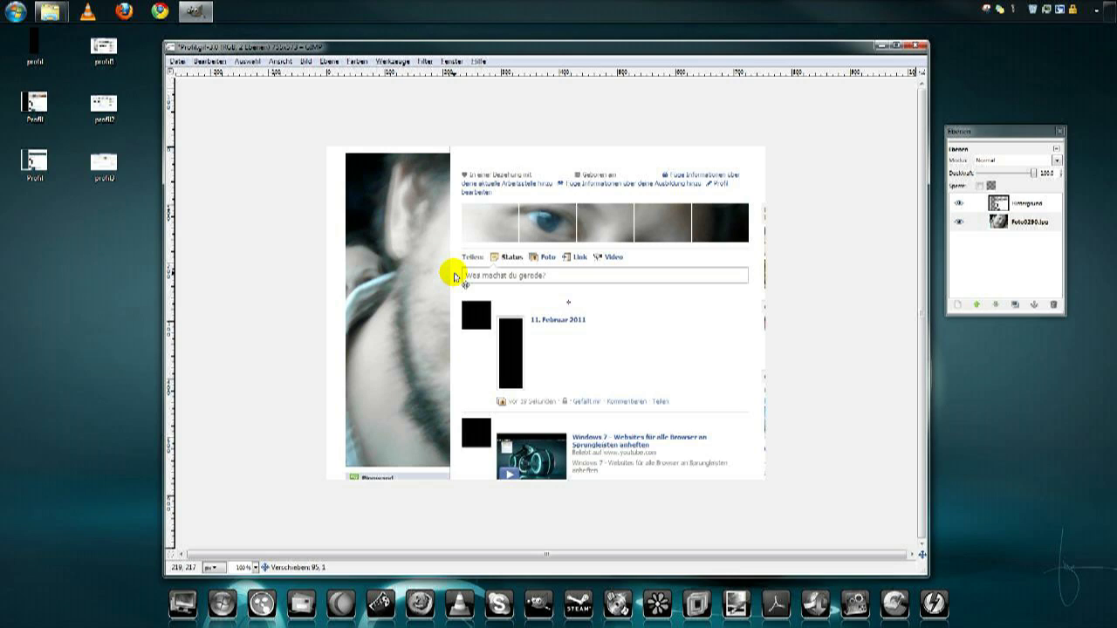
left_click_drag(455, 276, 452, 274)
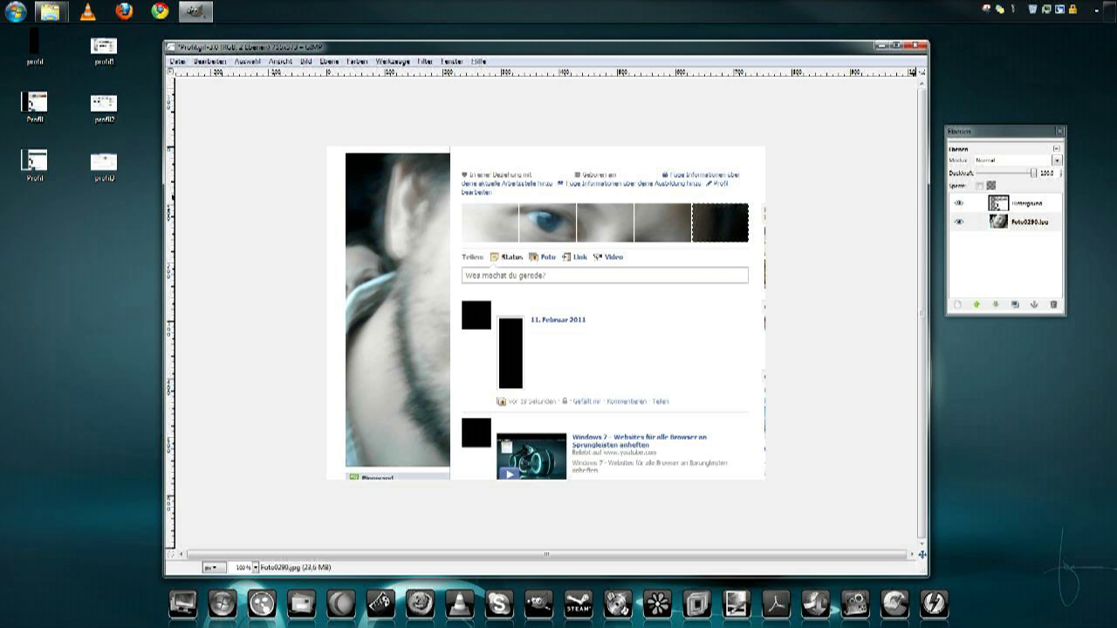
Zoom to 200% and draw a rectangle selection tightly around the fourth thumbnail tile
key("ctrl+b")
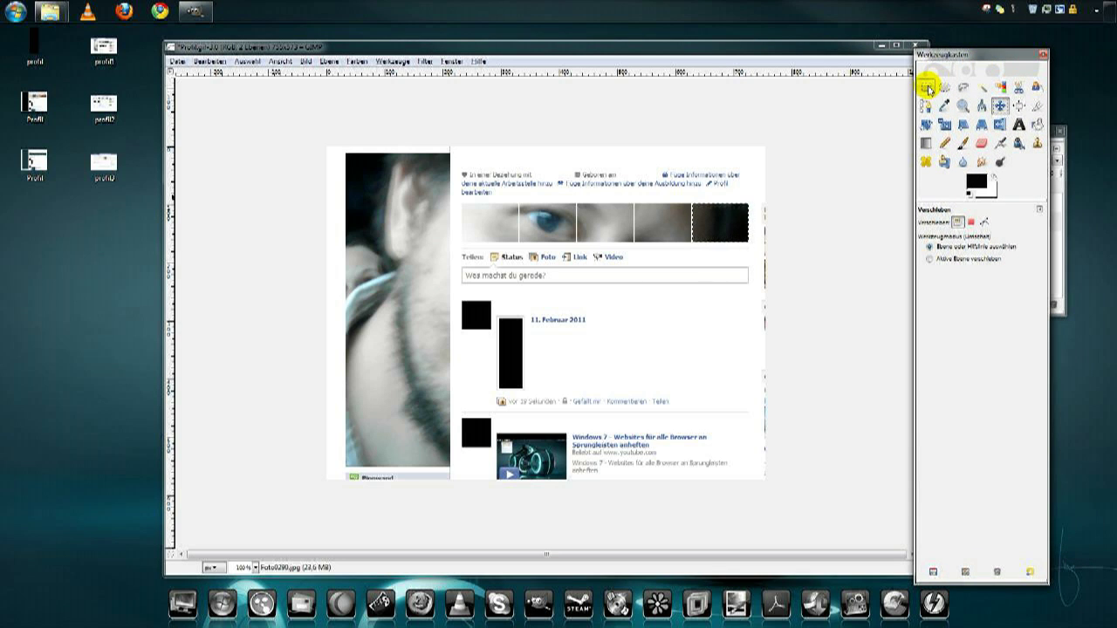
left_click(926, 87)
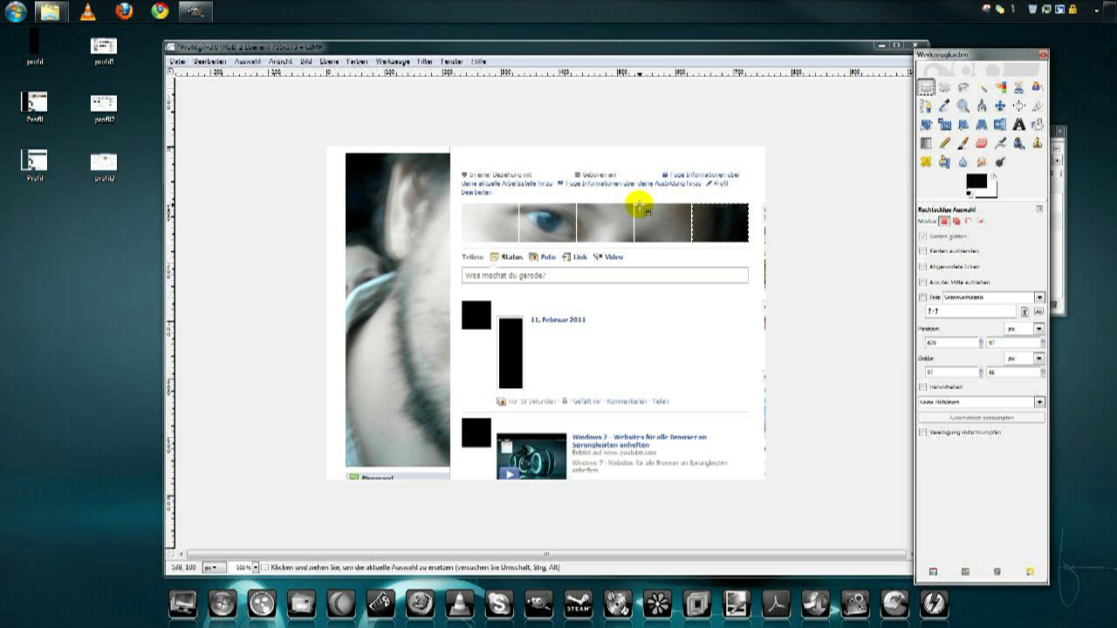
left_click(708, 45)
key("plus")
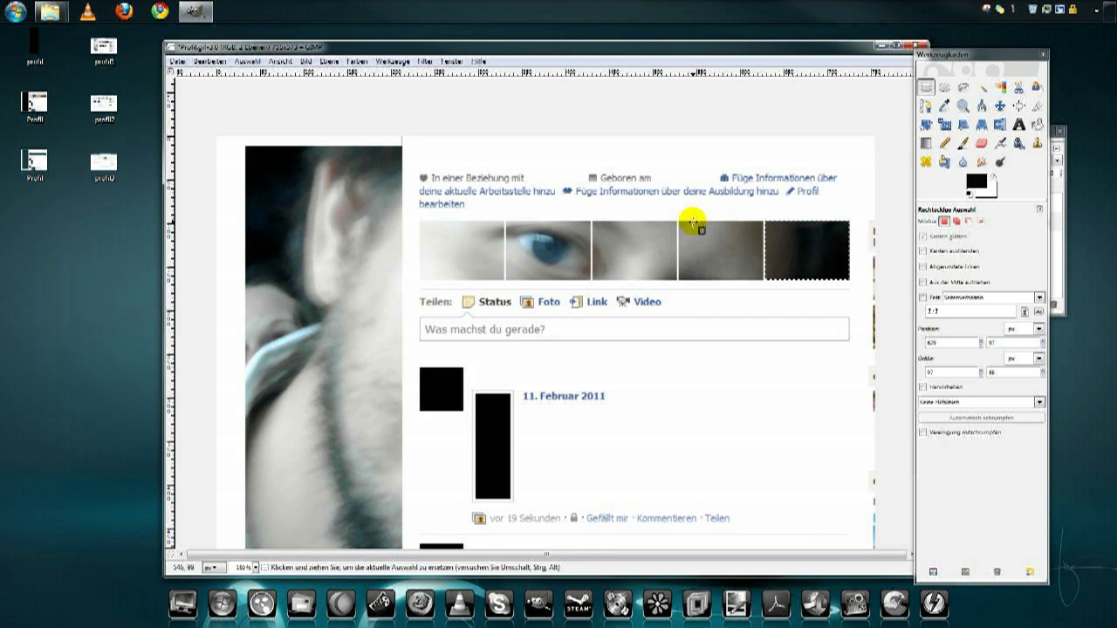
key("plus")
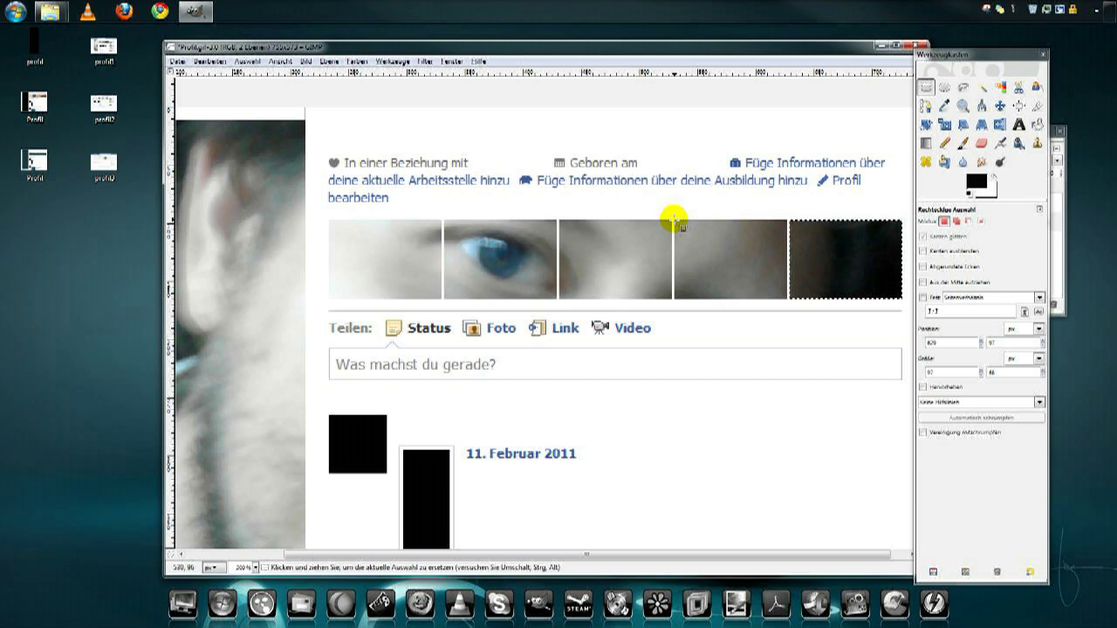
left_click_drag(674, 220, 787, 302)
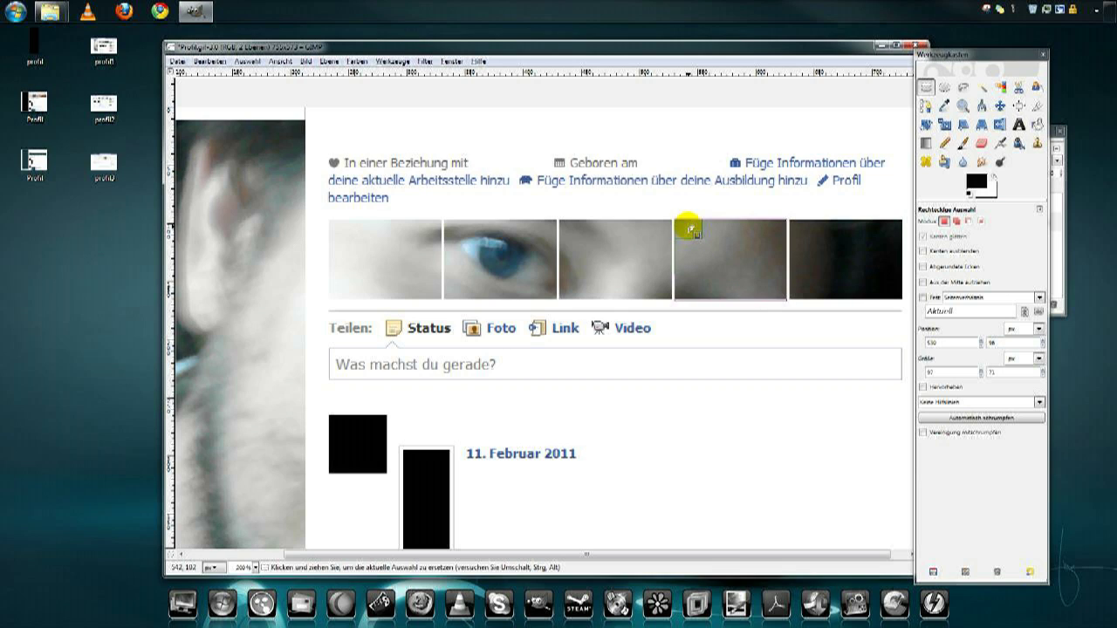
left_click_drag(691, 230, 689, 231)
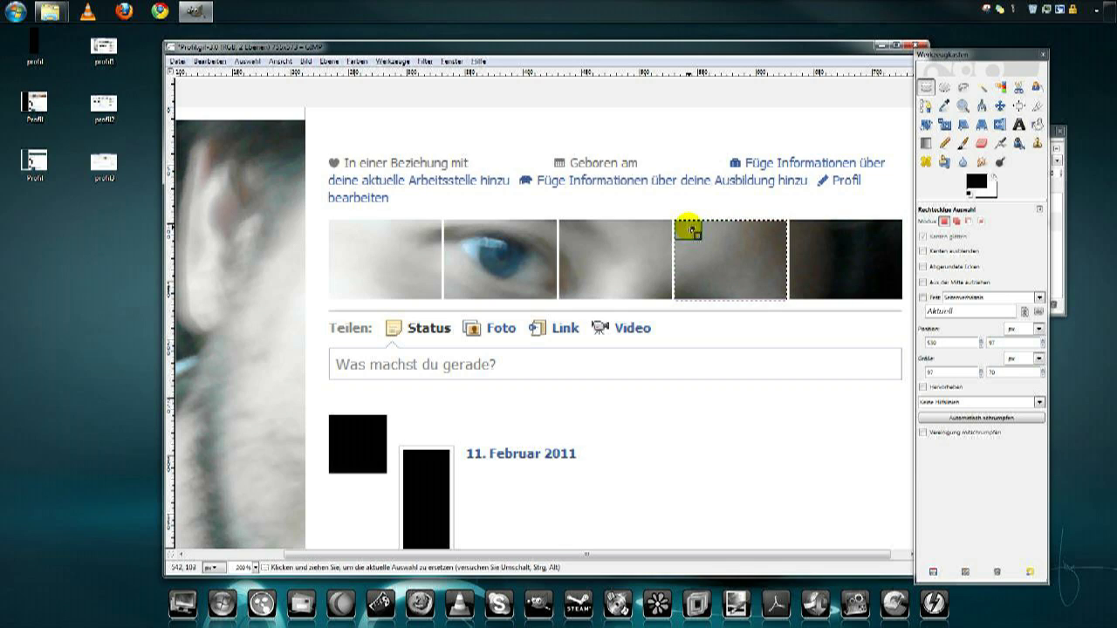
Copy the selected fourth tile via Bearbeiten > Kopieren
right_click(725, 246)
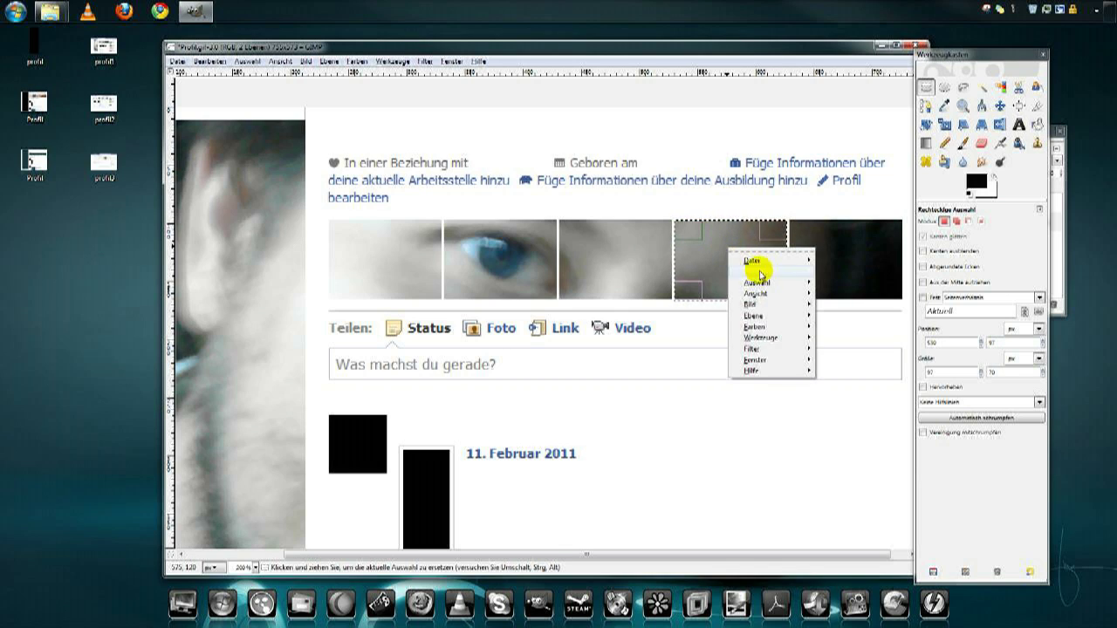
mouse_move(739, 273)
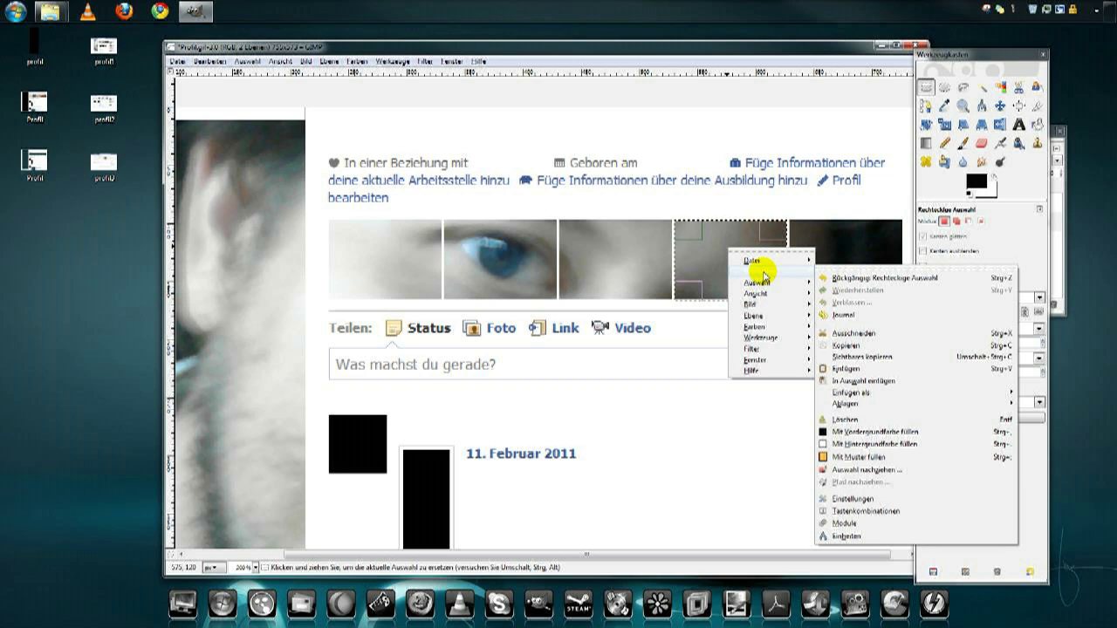
left_click(709, 249)
right_click(706, 250)
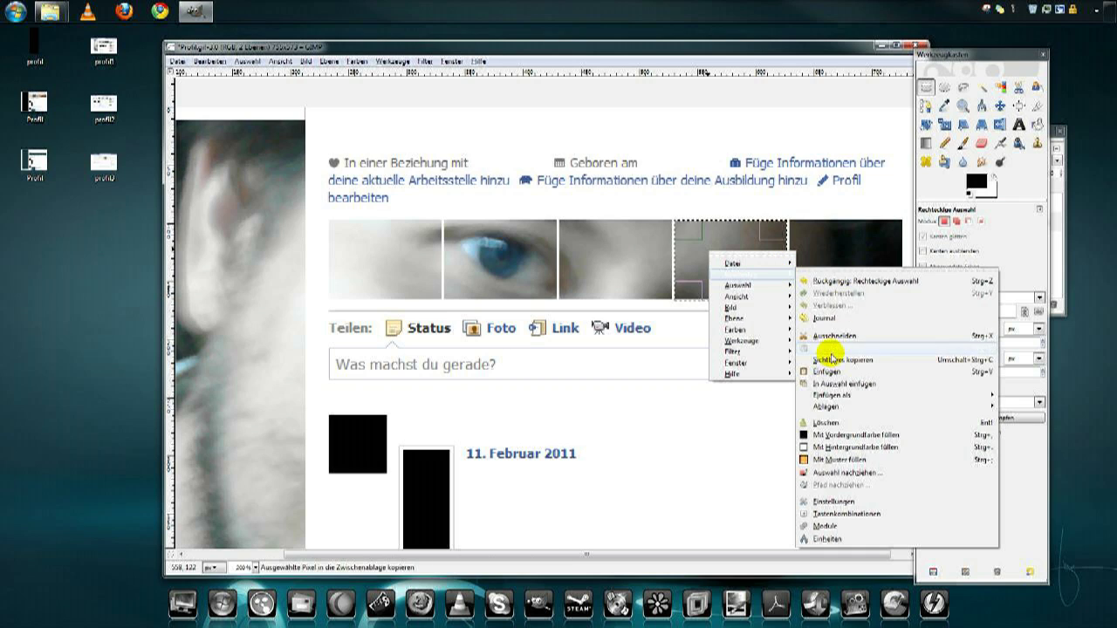
left_click(830, 349)
Create a new image from the clipboard, then close it without saving
left_click(179, 62)
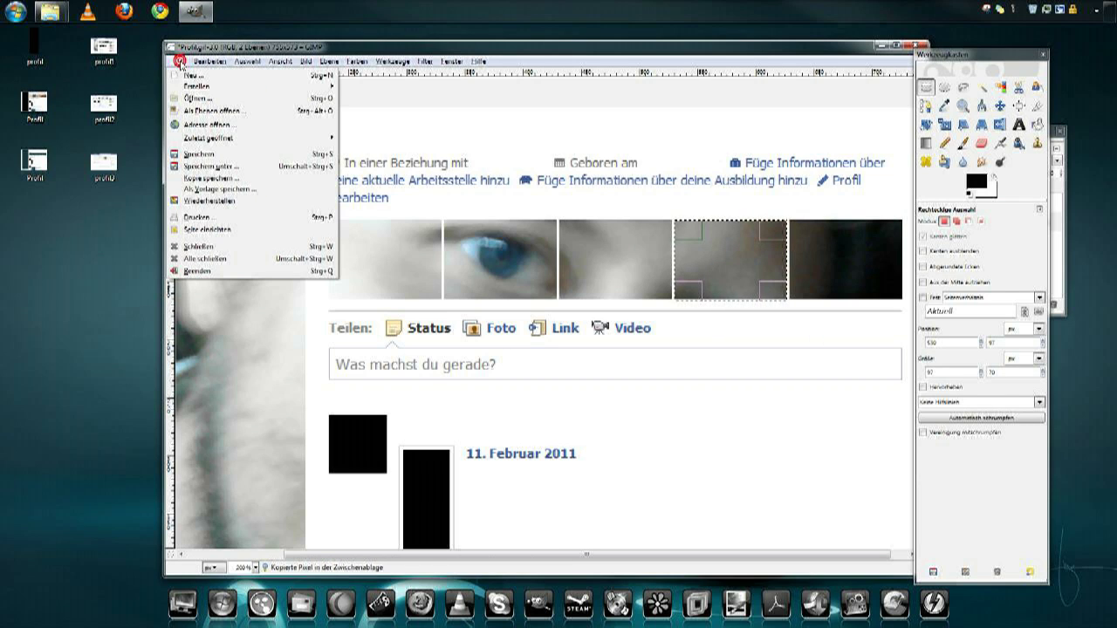
mouse_move(210, 86)
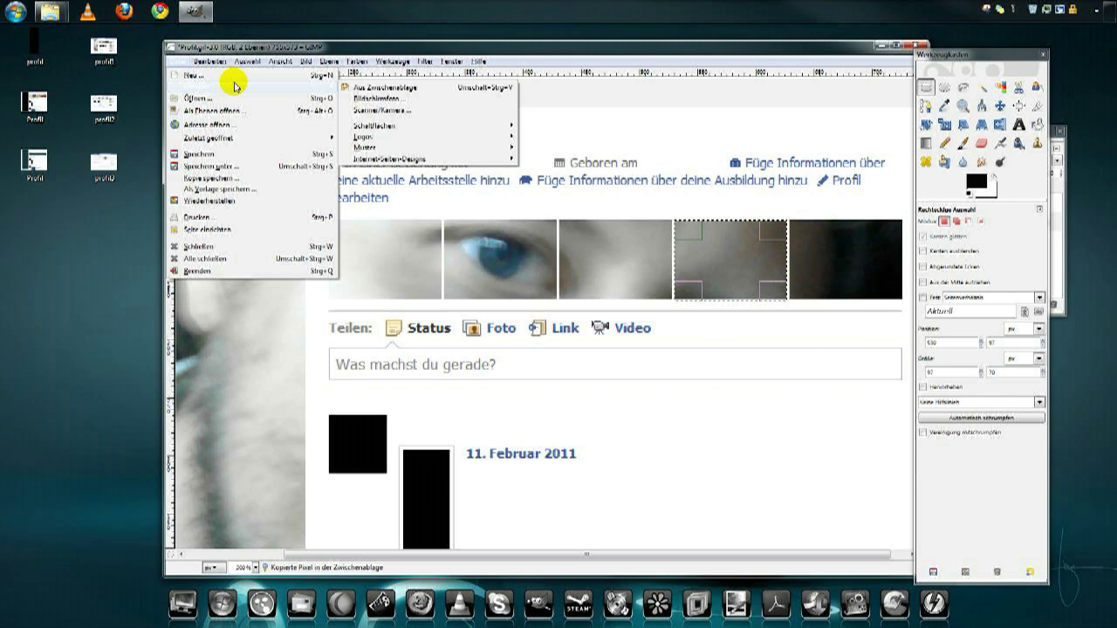
left_click(375, 87)
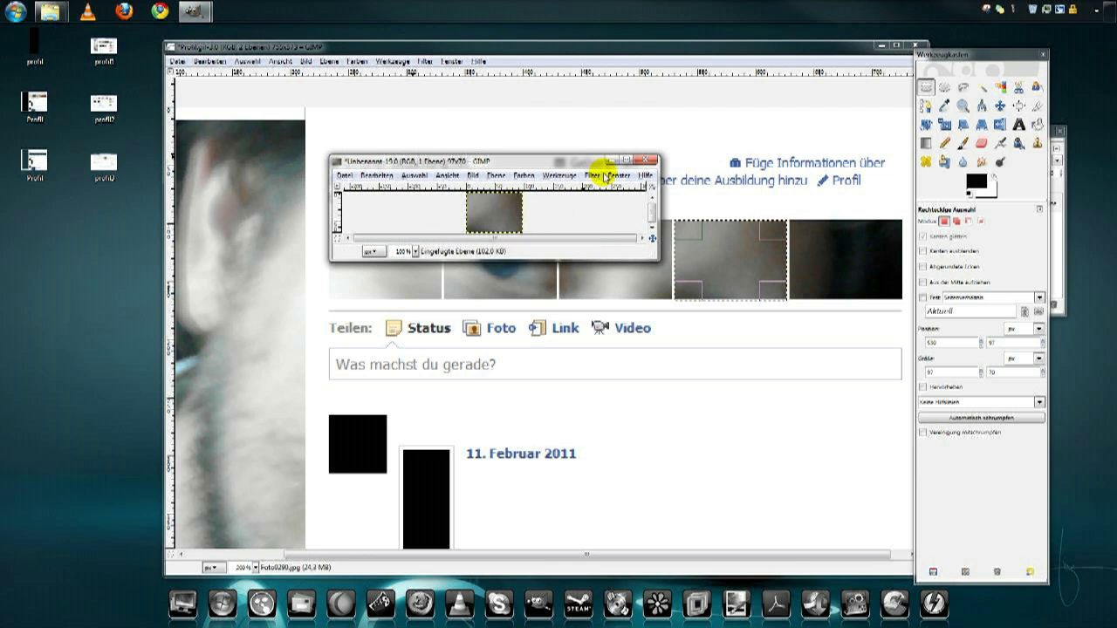
left_click(645, 159)
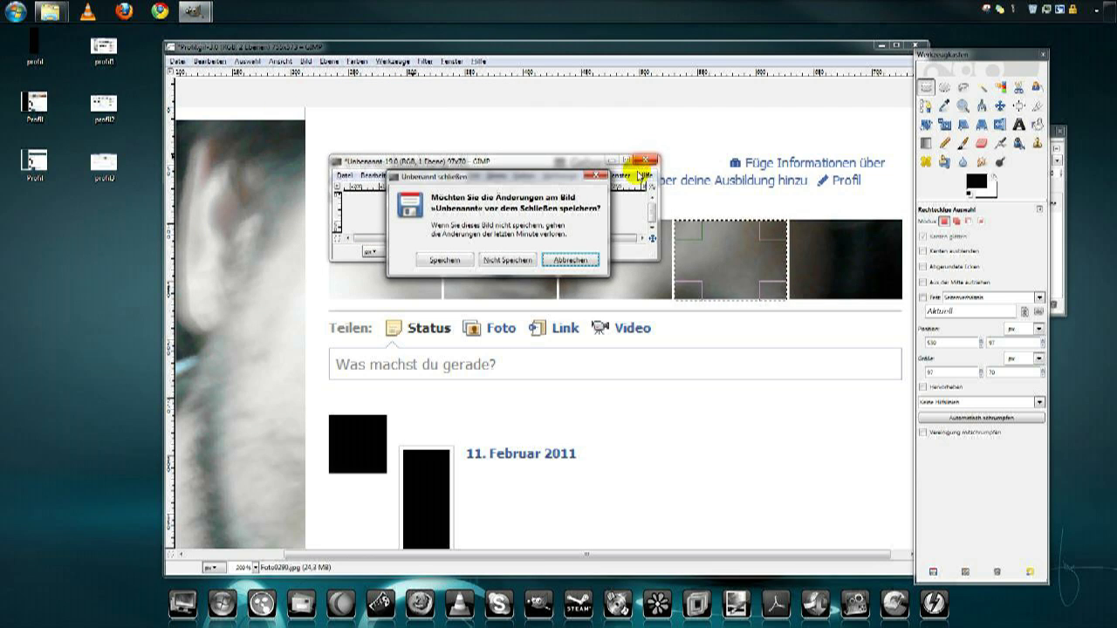
left_click(506, 259)
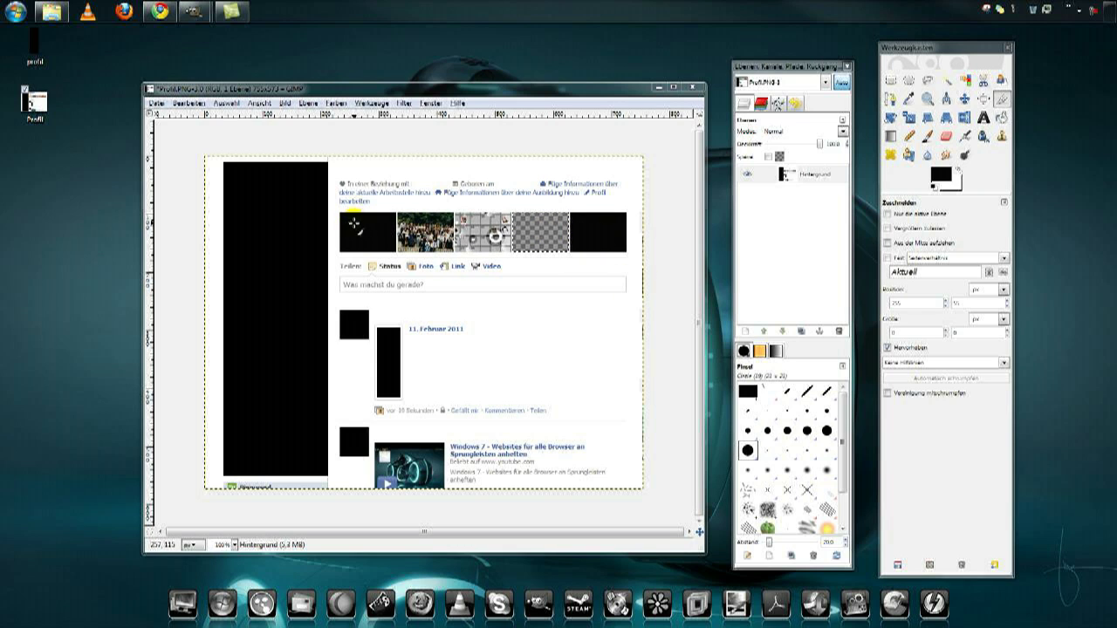
Zoom in on the black slot's corner and rectangle-select the whole black thumbnail tile
left_click(510, 228)
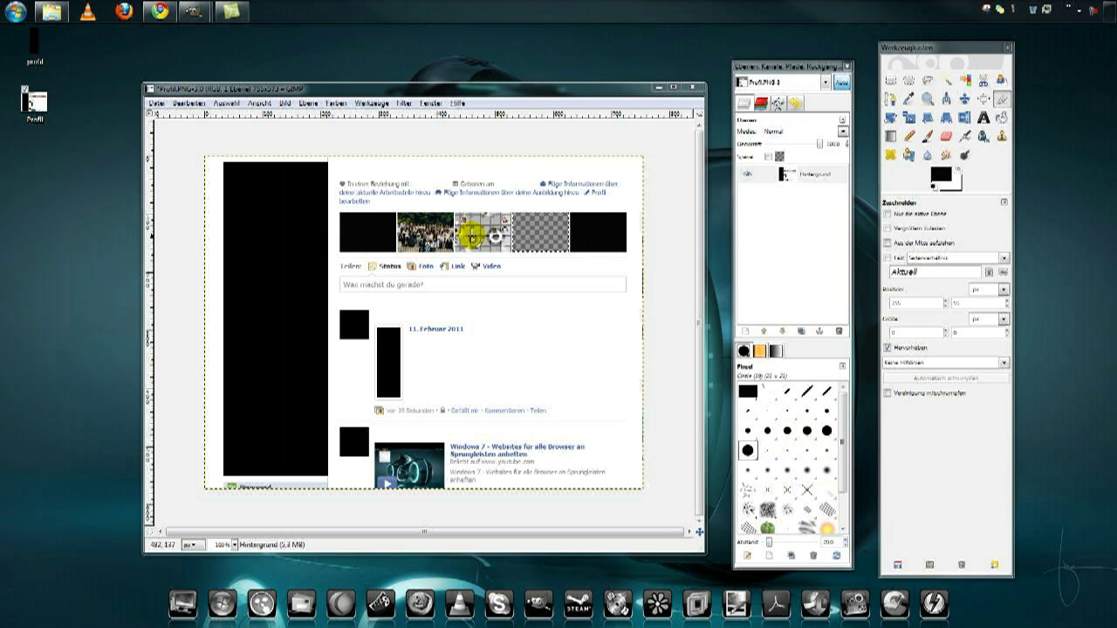
left_click(399, 232)
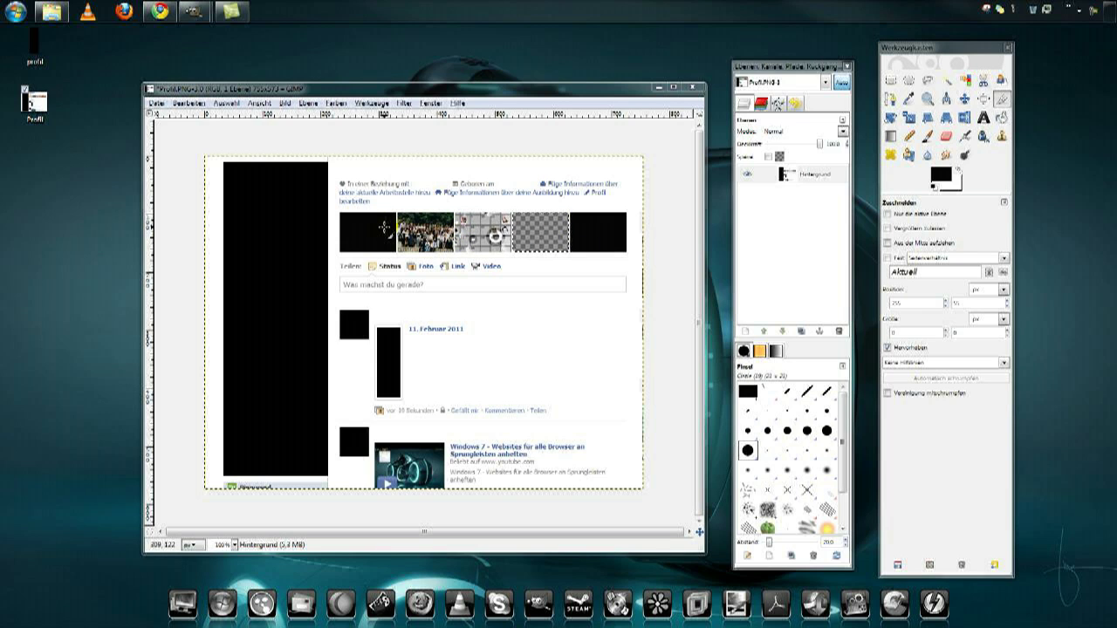
left_click_drag(224, 163, 214, 443)
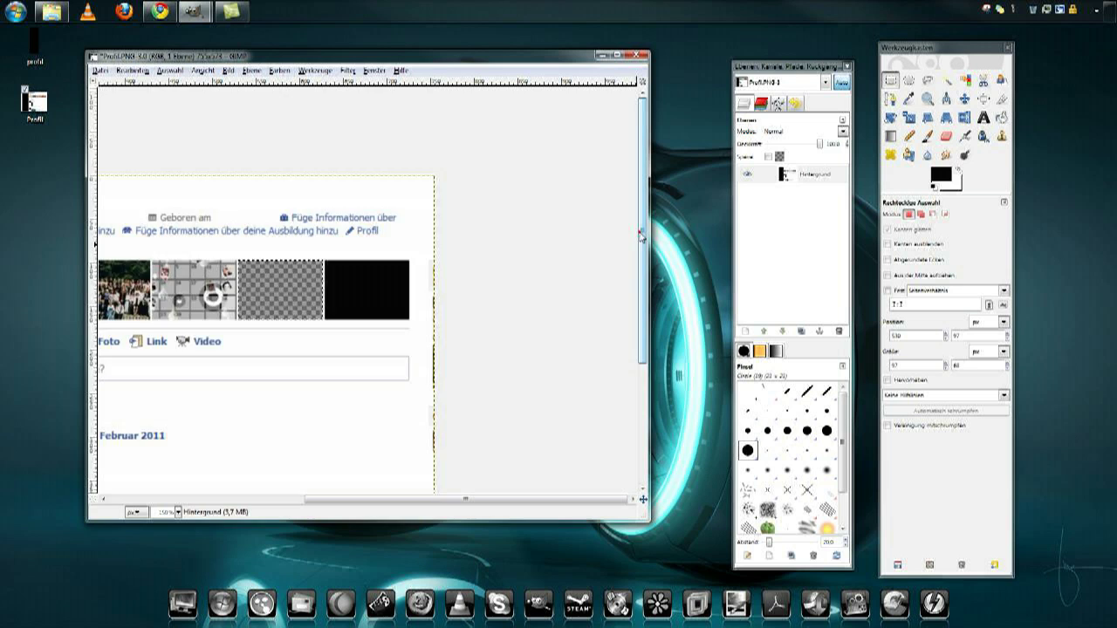
left_click_drag(639, 236, 638, 252)
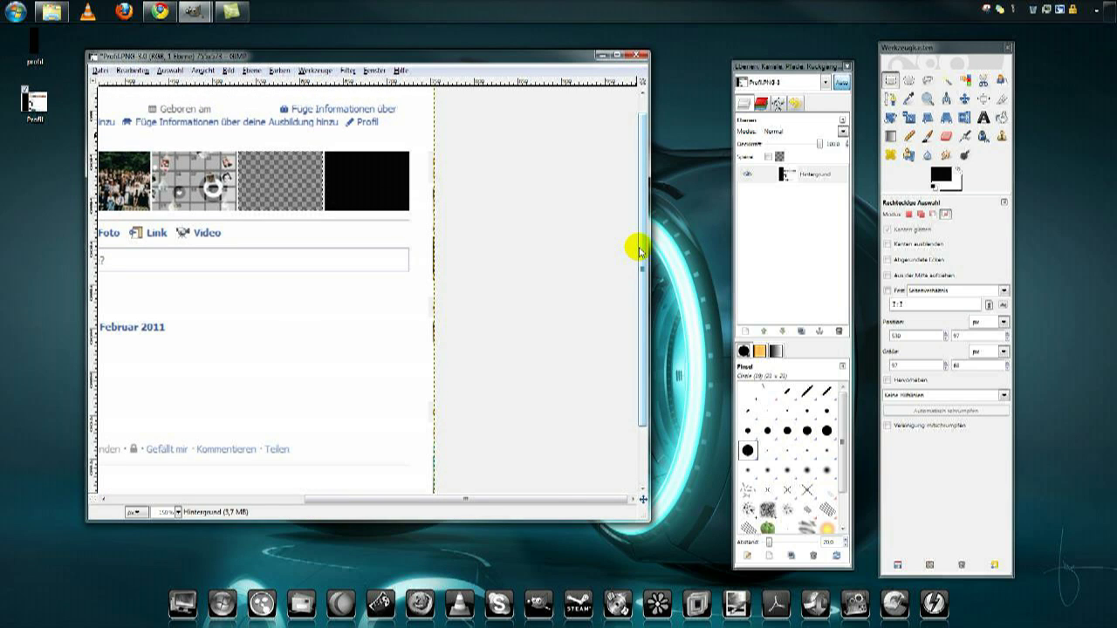
key("plus")
key("plus")
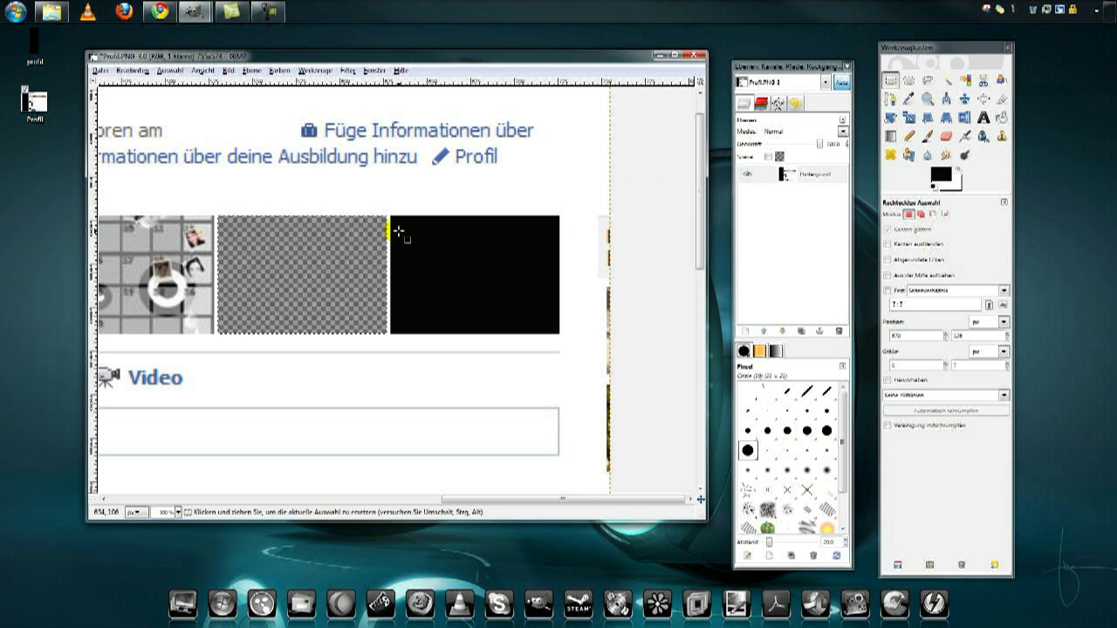
key("plus")
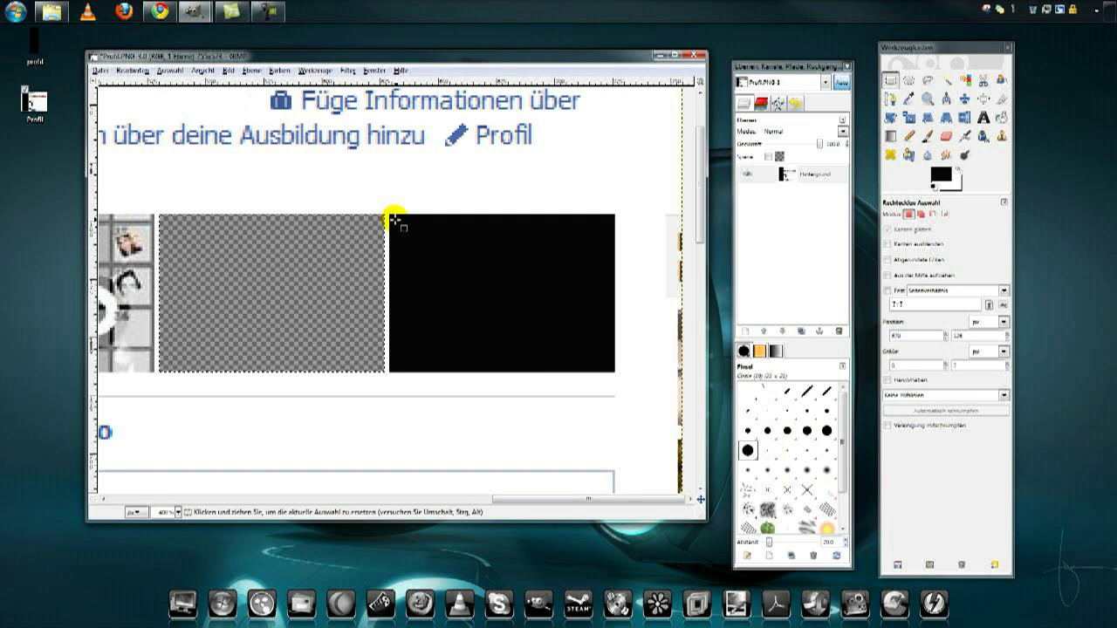
key("plus")
left_click_drag(584, 501, 607, 502)
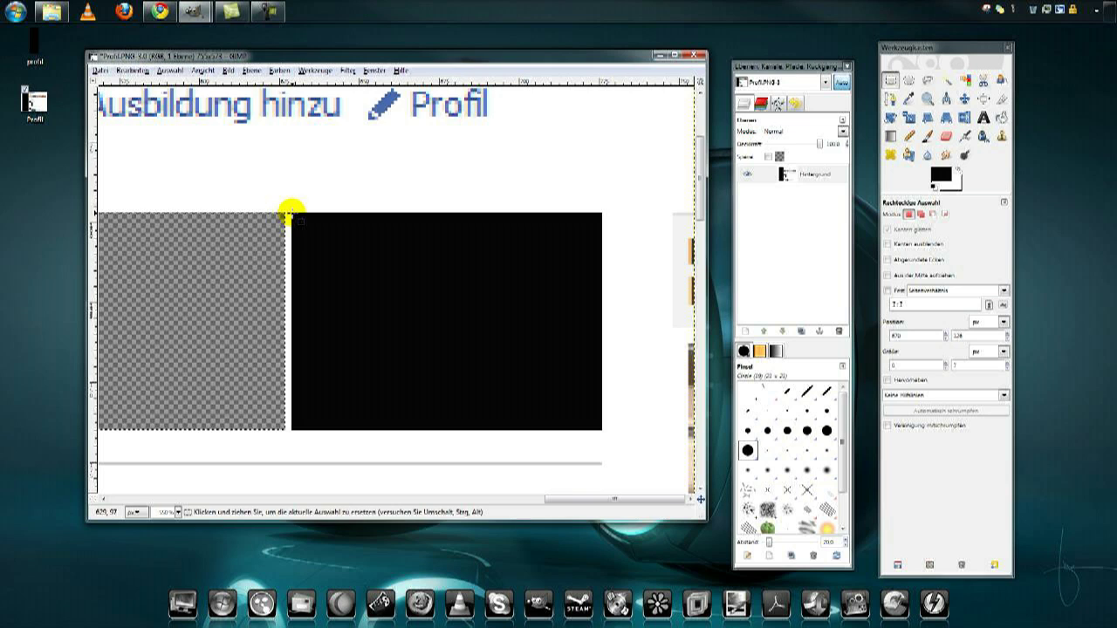
mouse_move(291, 214)
left_mouse_down()
mouse_move(357, 275)
mouse_move(600, 430)
left_mouse_up()
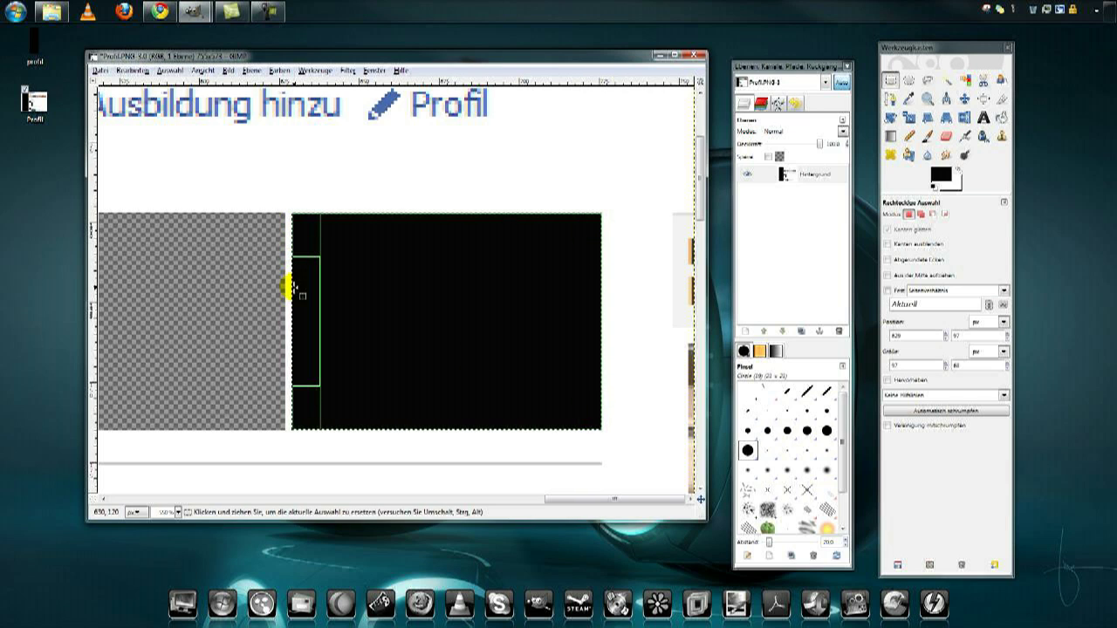
scroll(290, 287, "up", 2)
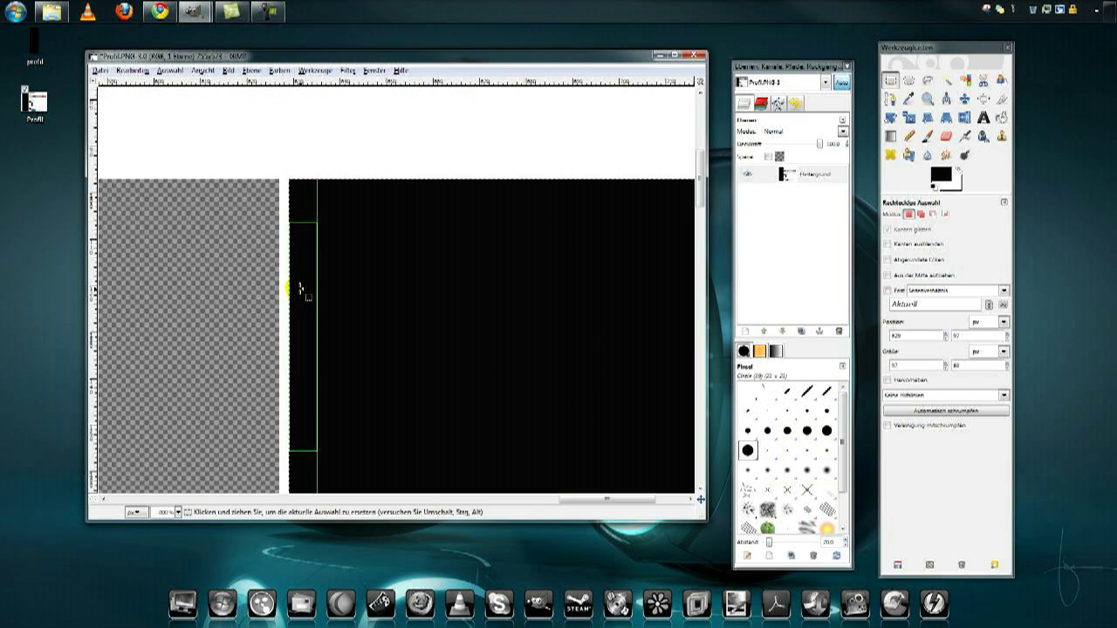
scroll(299, 288, "down", 4)
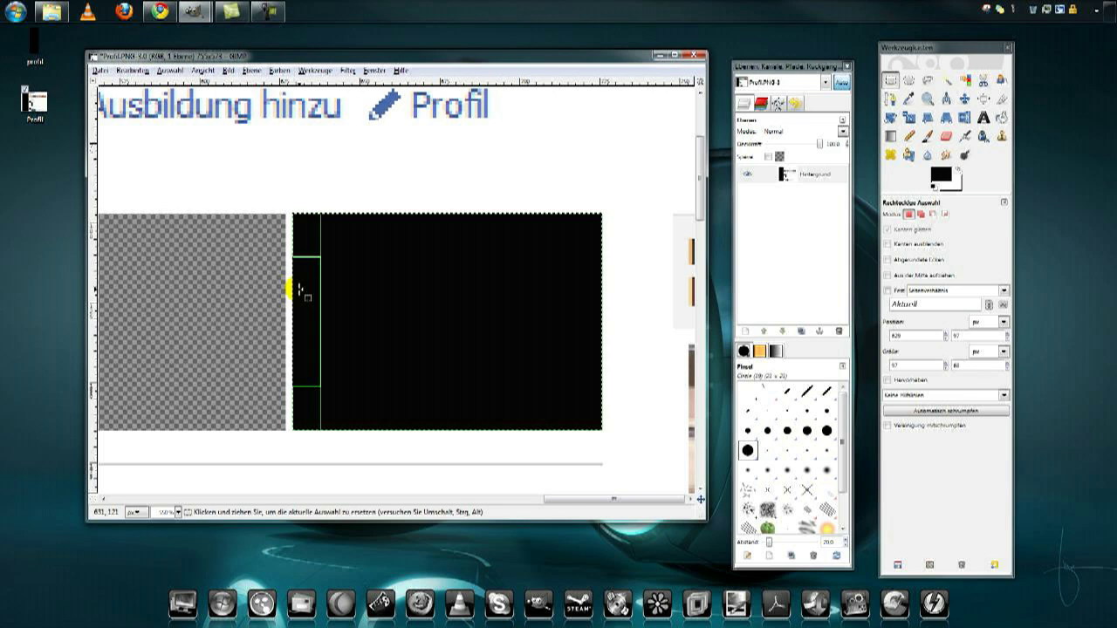
Cut the selected black tile via Bearbeiten > Ausschneiden, leaving it transparent
right_click(450, 300)
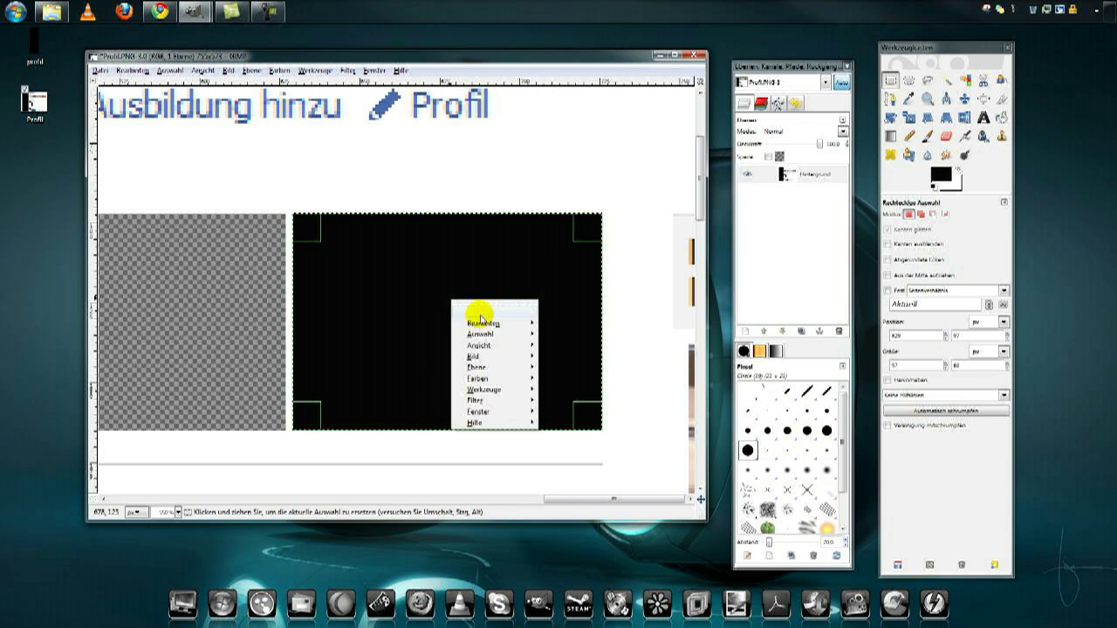
mouse_move(488, 323)
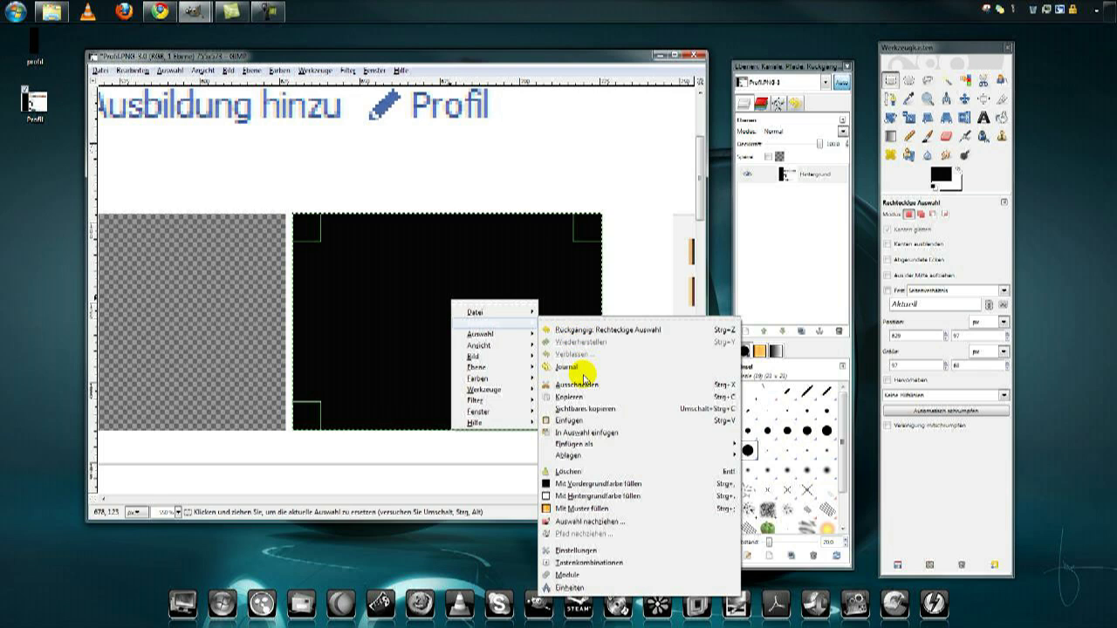
left_click(583, 384)
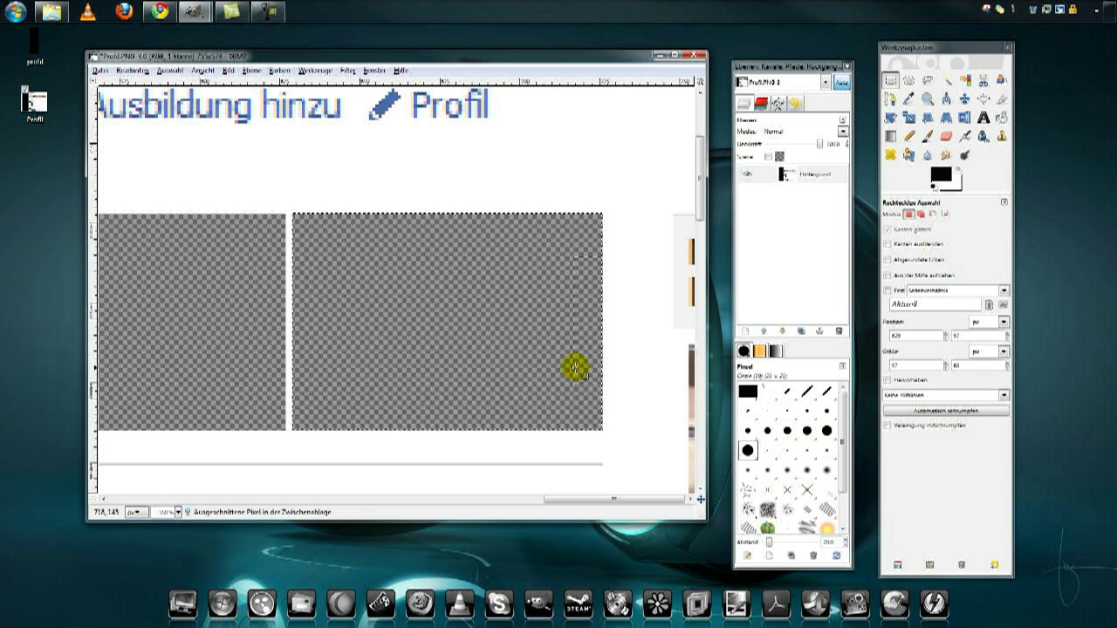
mouse_move(573, 495)
left_mouse_down()
mouse_move(561, 505)
mouse_move(568, 492)
left_mouse_up()
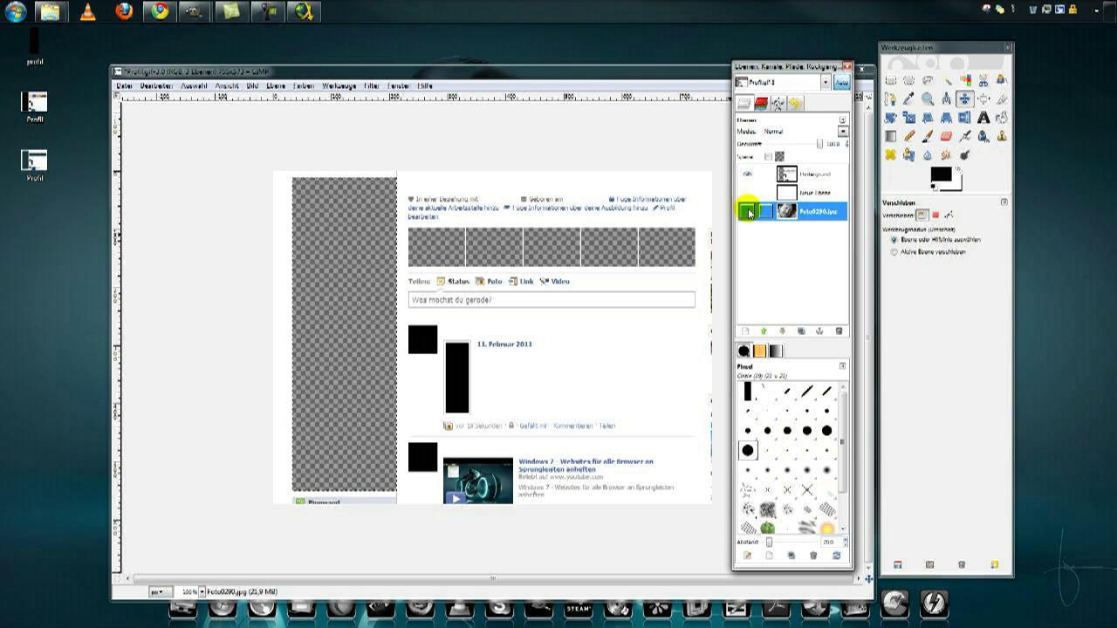
Unhide Foto0290.jpg and move it so the face fills the profile slot, eye in tile one
left_click(747, 211)
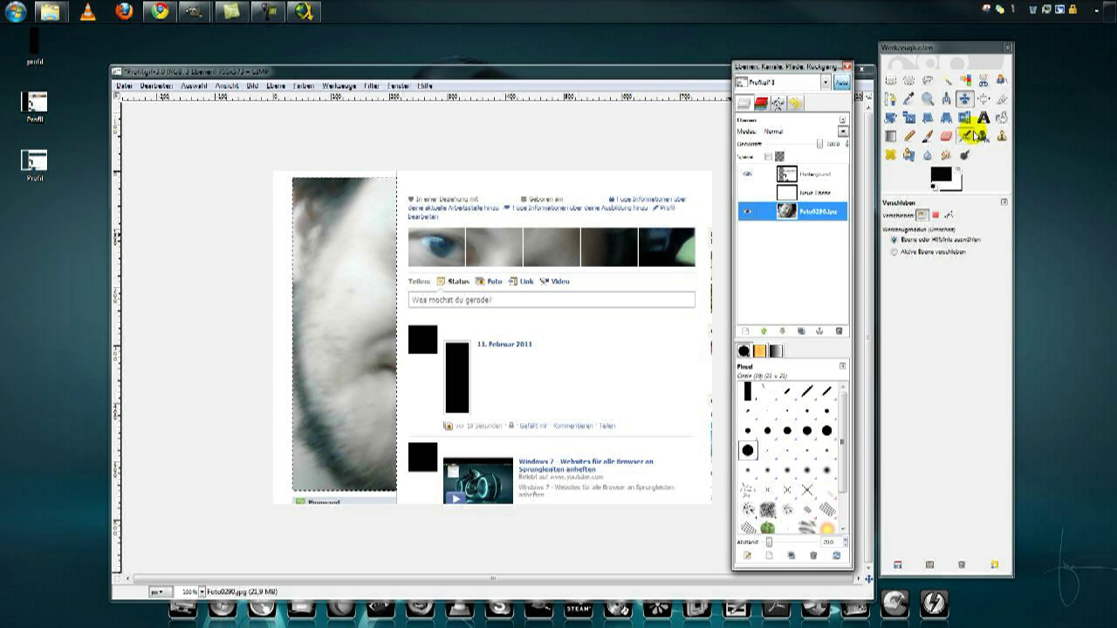
left_click(963, 98)
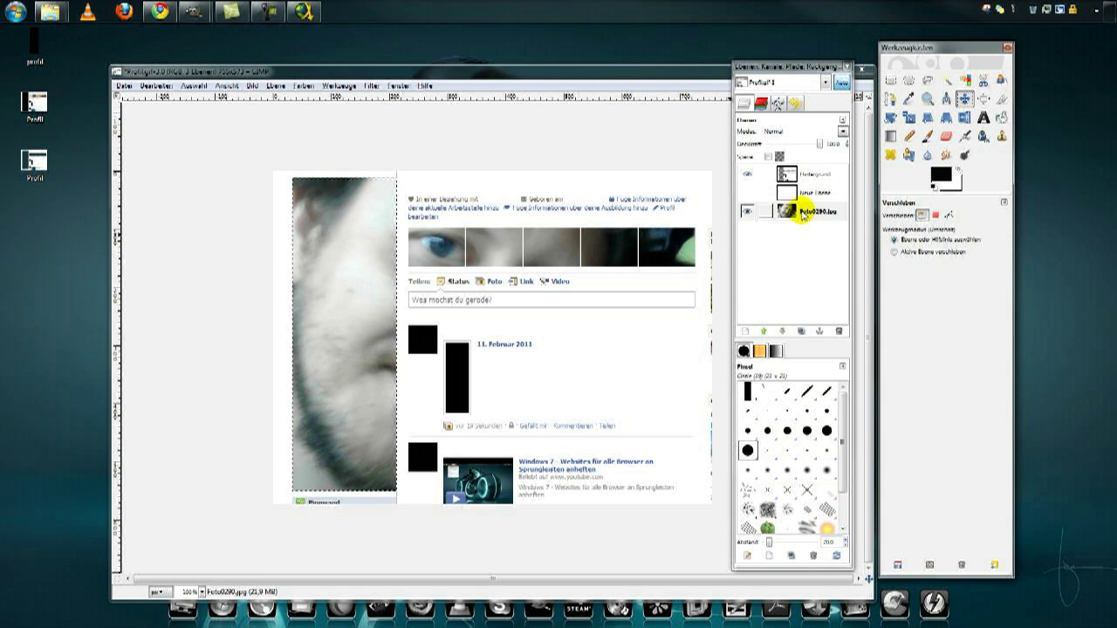
left_click(781, 213)
left_click_drag(345, 307, 346, 306)
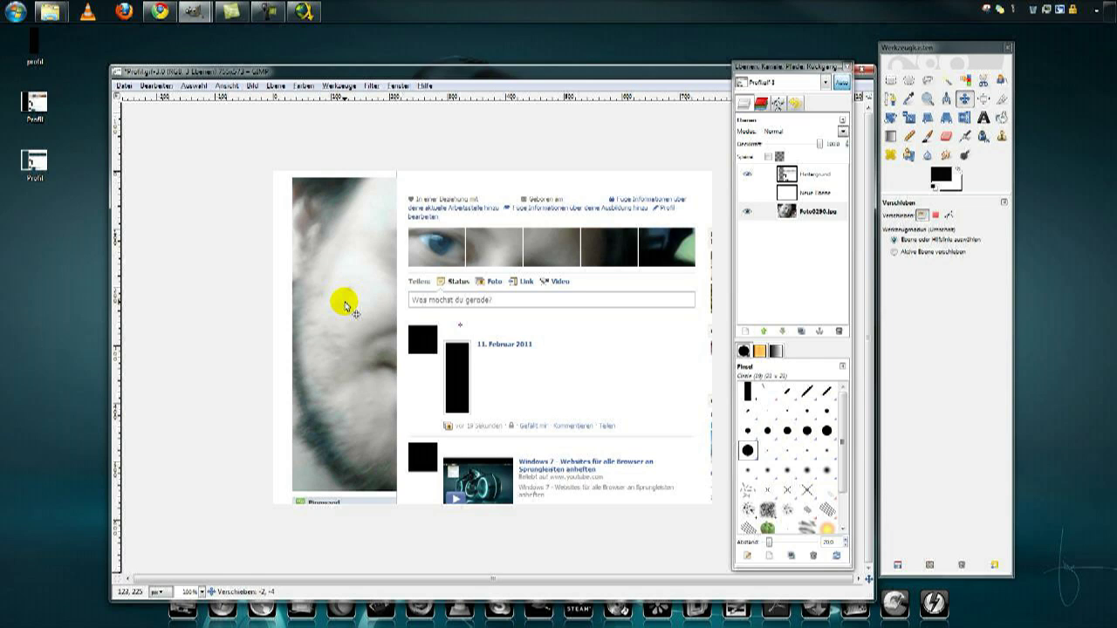
left_click_drag(345, 307, 341, 302)
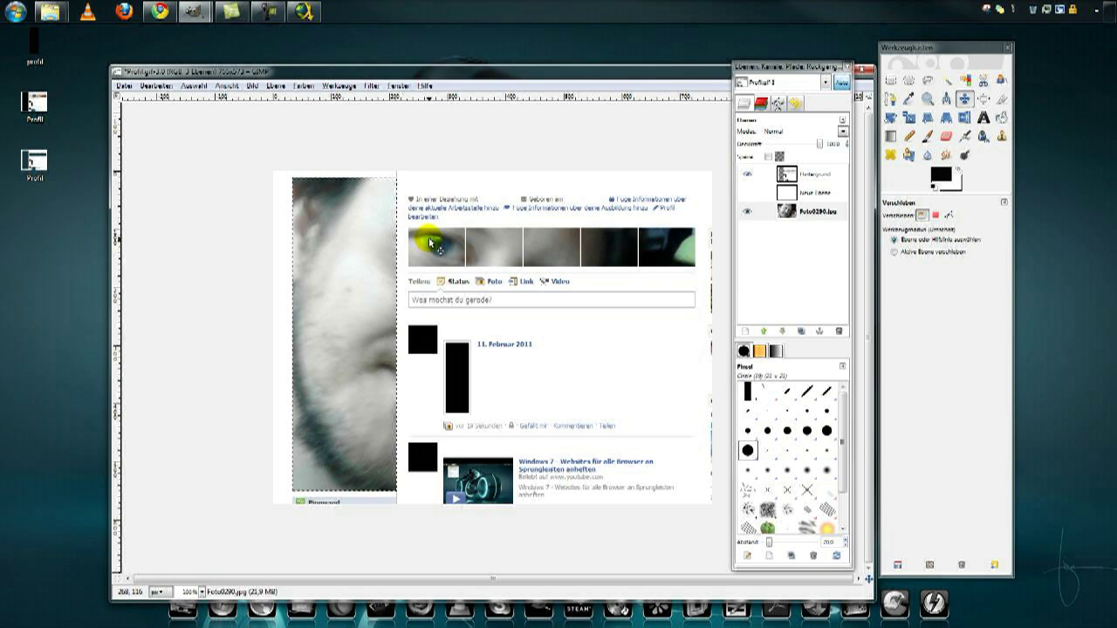
left_click_drag(430, 242, 434, 249)
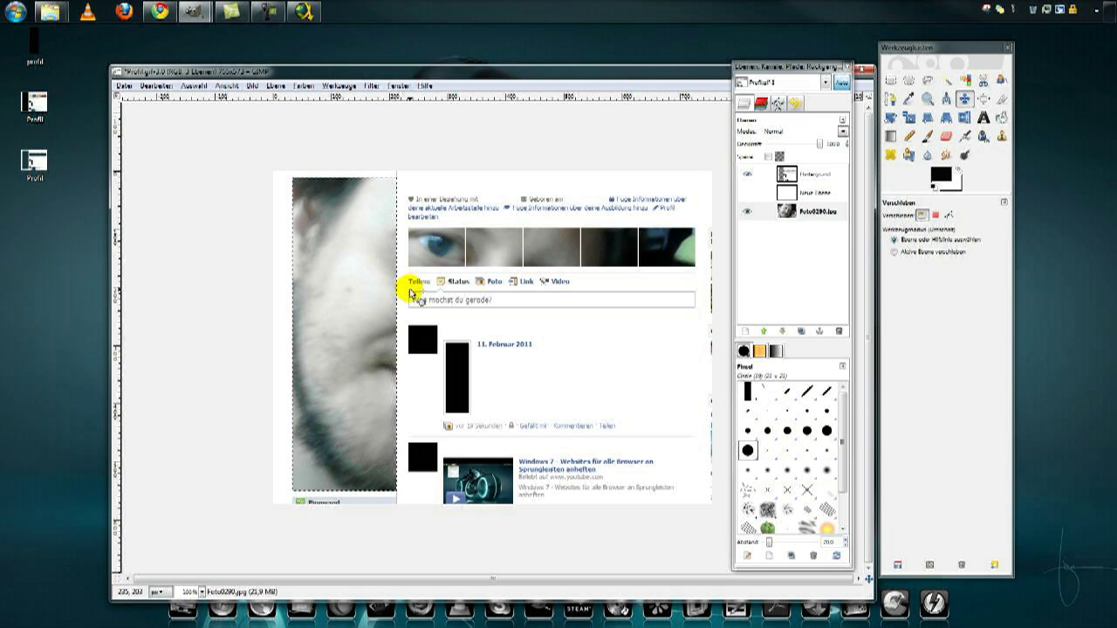
scroll(454, 261, "up", 3, "ctrl")
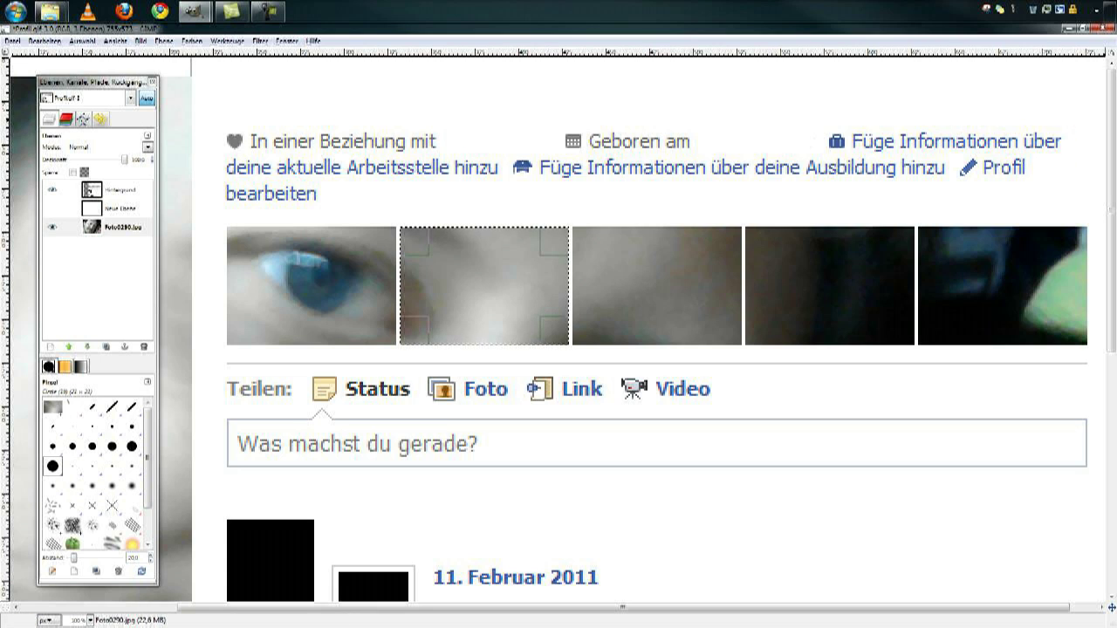
Rectangle-select the second thumbnail tile and copy it with Bearbeiten > Kopieren
key("ctrl+b")
left_click(838, 77)
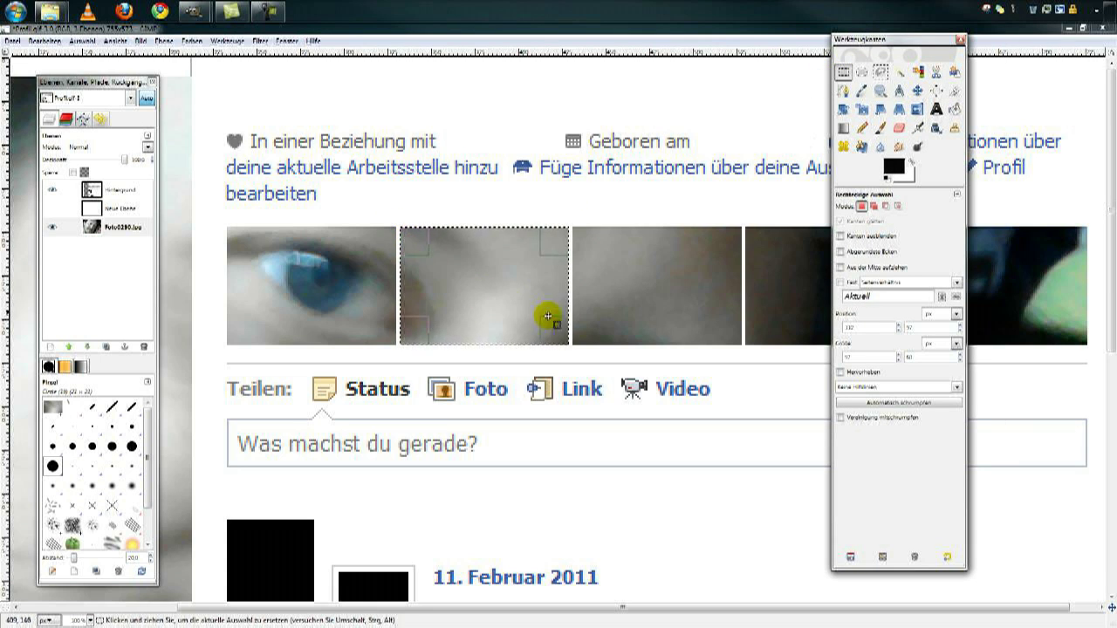
right_click(480, 284)
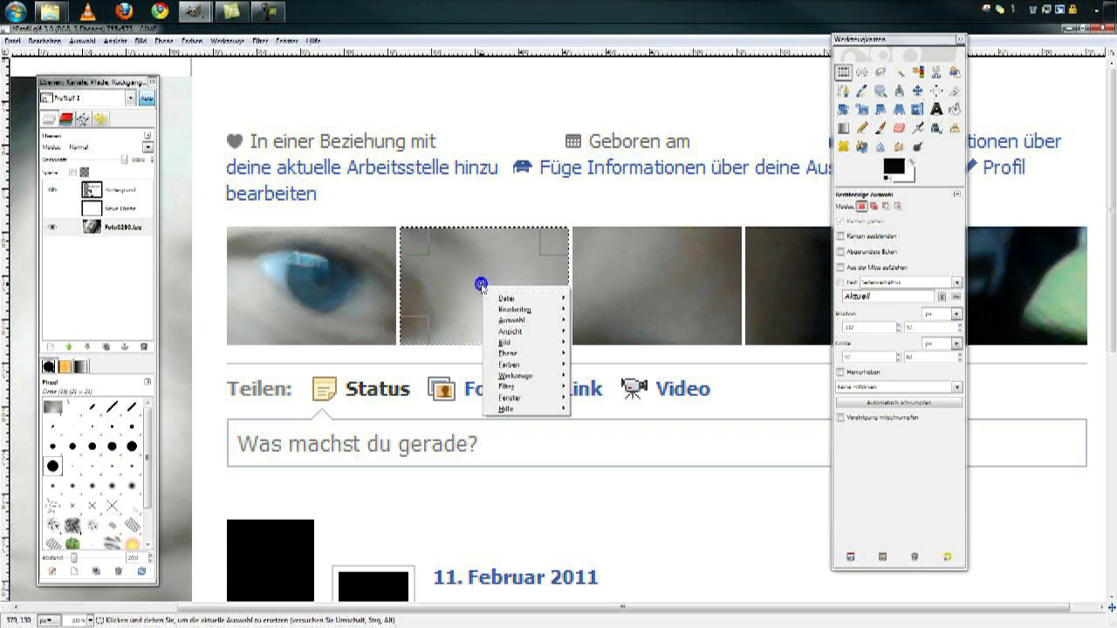
mouse_move(514, 308)
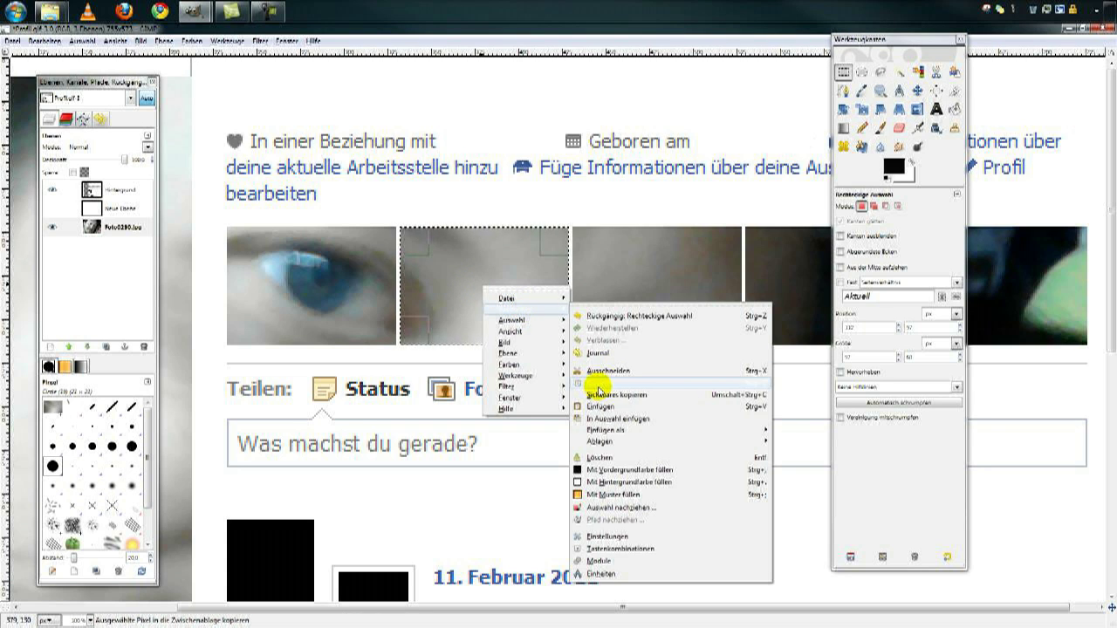
left_click(599, 385)
left_click(13, 41)
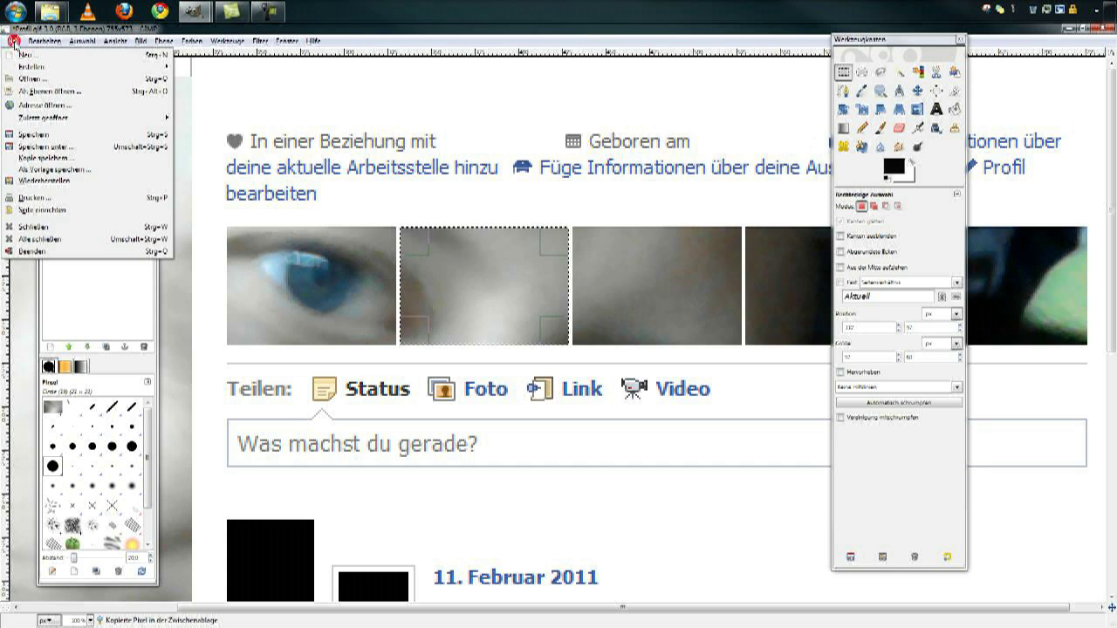
mouse_move(34, 67)
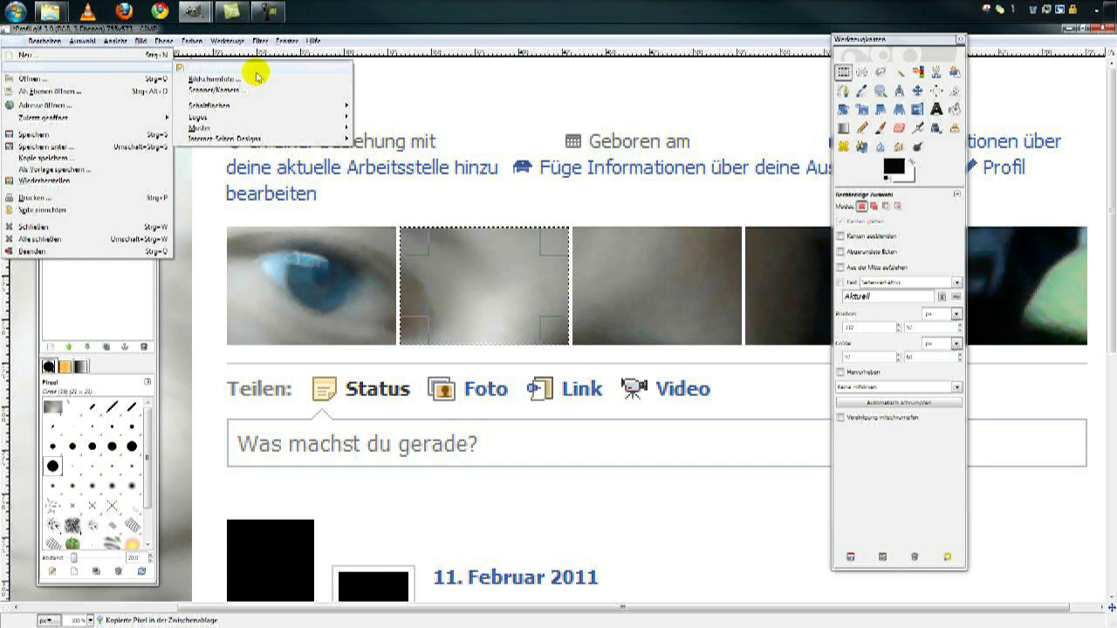
Create a new 97×68 image from the clipboard and bring up its Save Image dialog
left_click(255, 68)
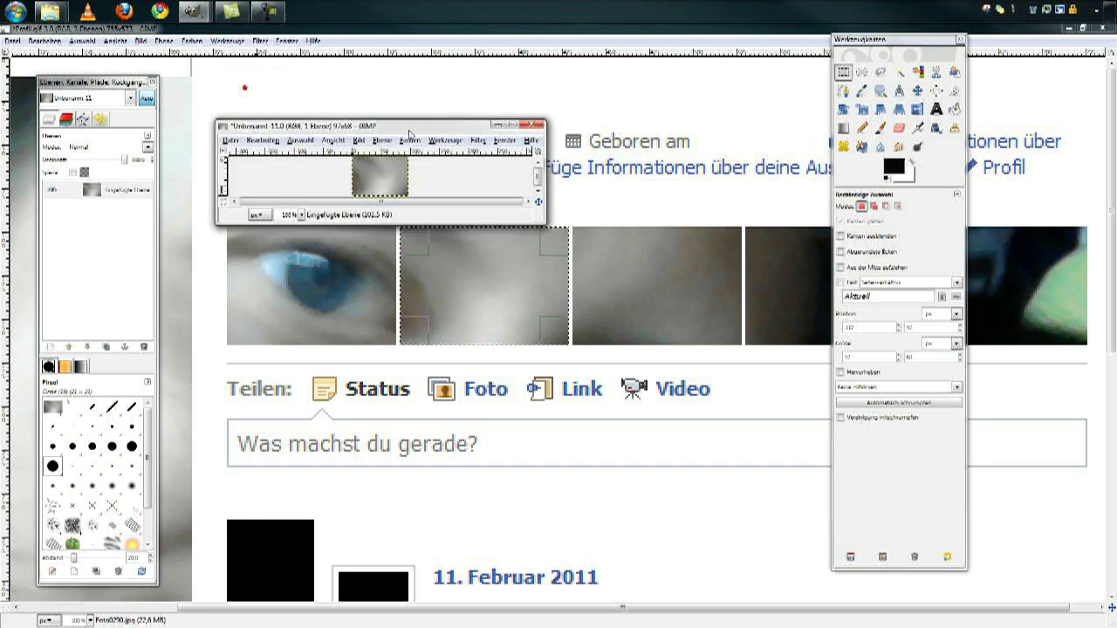
left_click_drag(409, 133, 434, 161)
left_click(252, 168)
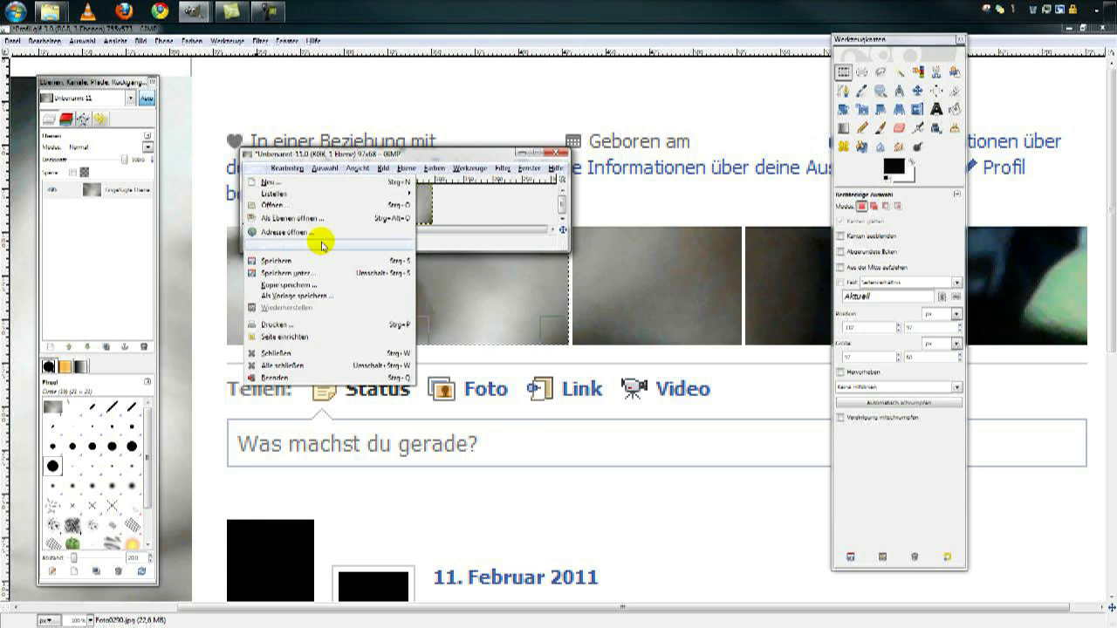
left_click(296, 279)
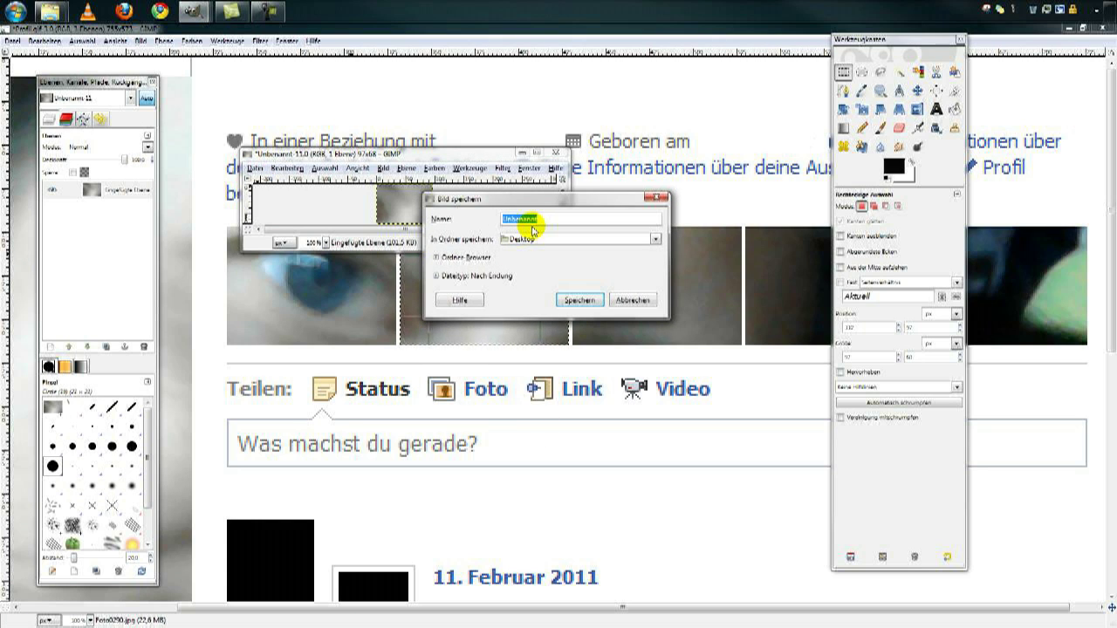